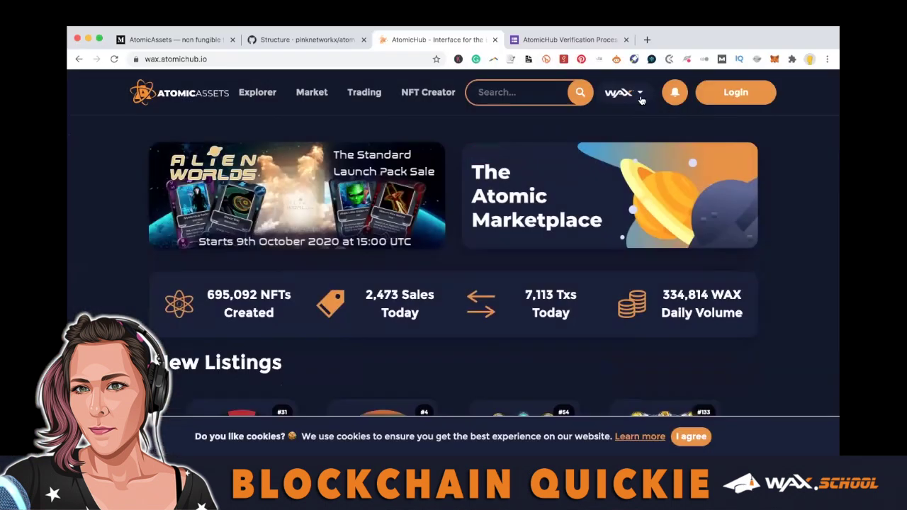
Log in to AtomicHub with the WAX Cloud Wallet.
left_click(757, 101)
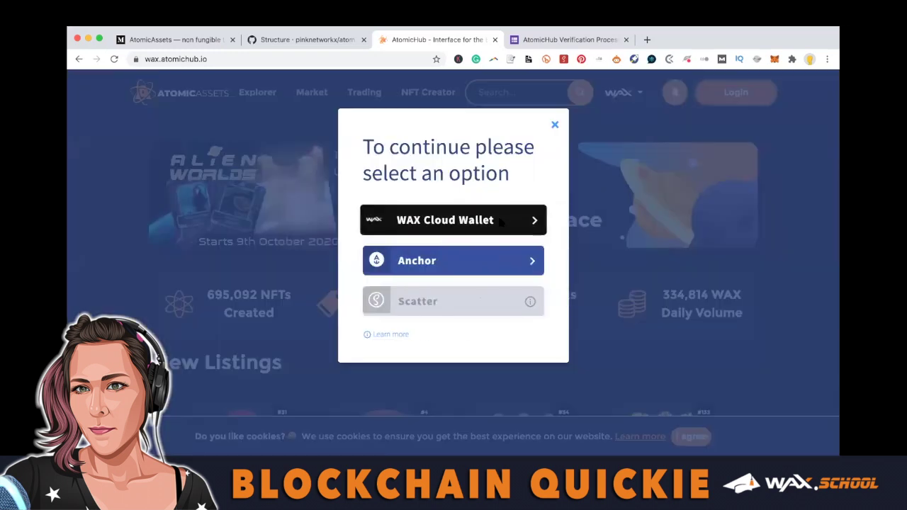
left_click(500, 222)
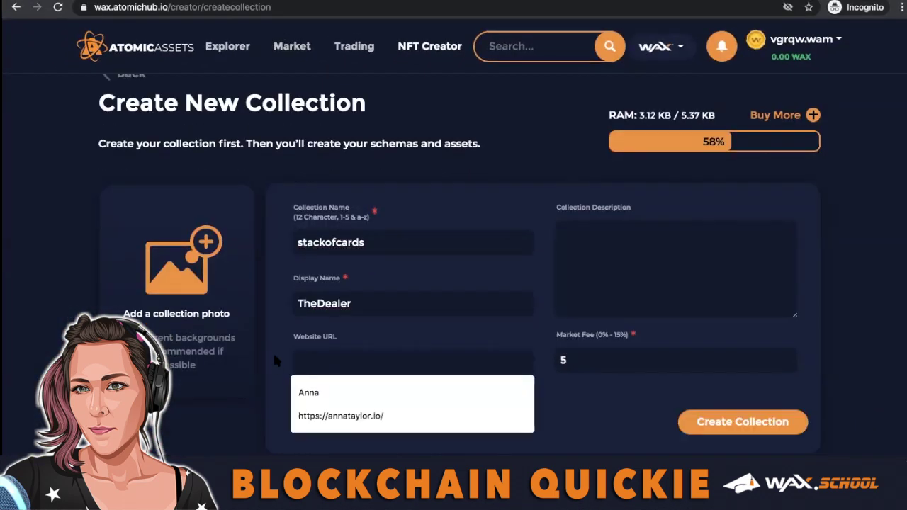
Fill in the stackofcards collection description and confirm the card-back image as the collection photo.
key("Tab")
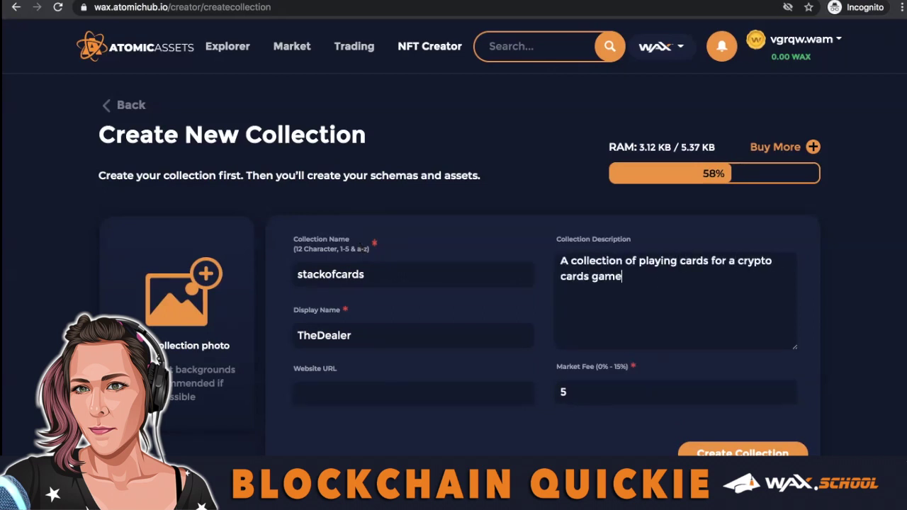
scroll(194, 348, "down", 2)
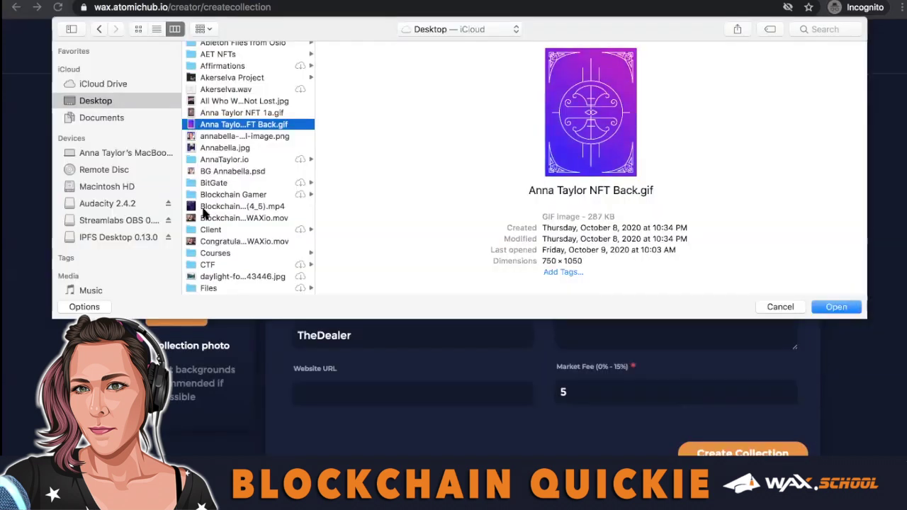
key("Return")
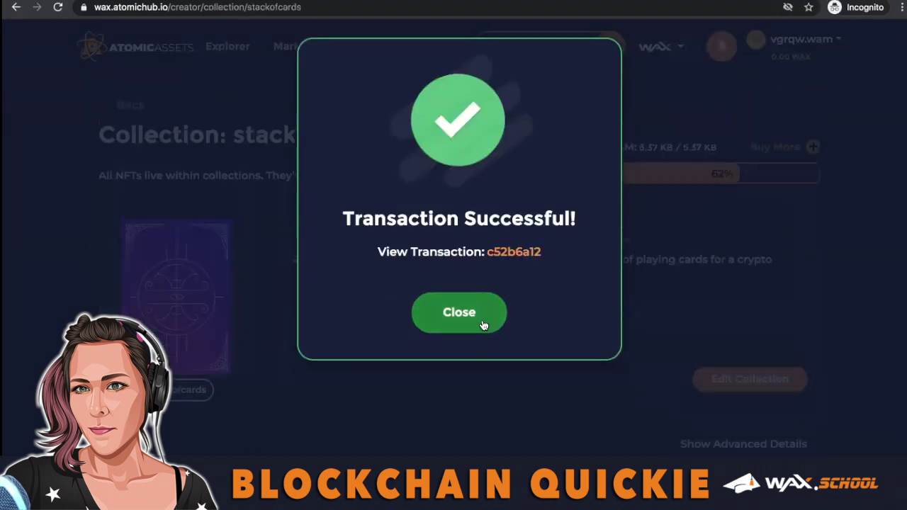
Close the transaction success notice and start a new schema for stackofcards.
left_click(482, 322)
scroll(413, 370, "down", 3)
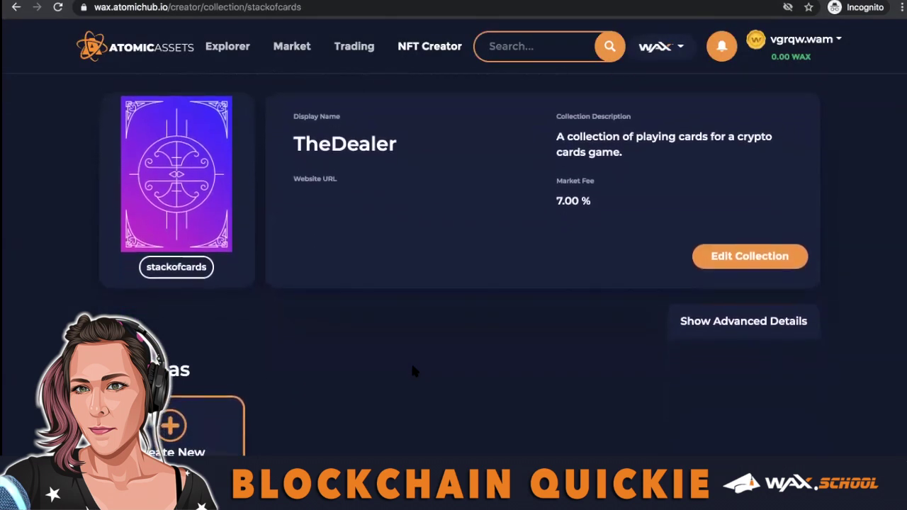
scroll(413, 370, "down", 5)
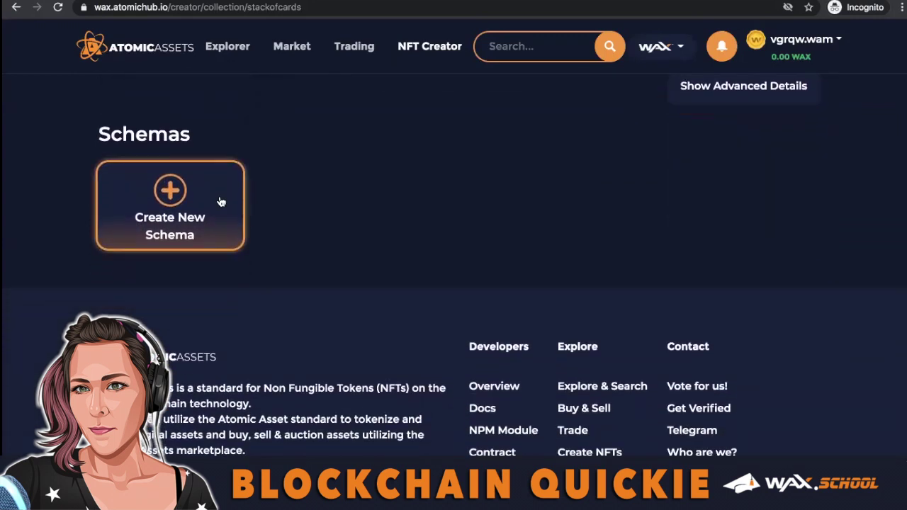
left_click(220, 202)
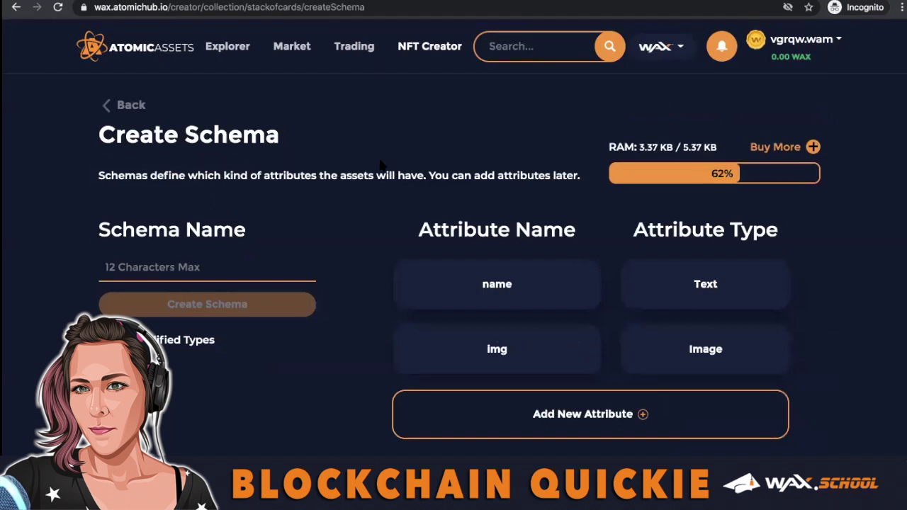
Add a back-img attribute of type Image and an id attribute.
scroll(499, 354, "down", 2)
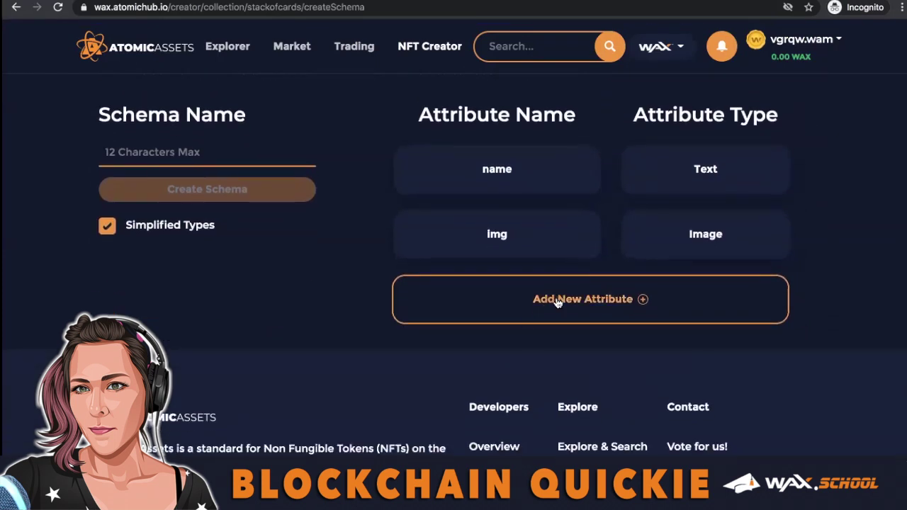
left_click(557, 303)
left_click(502, 233)
type("back-img")
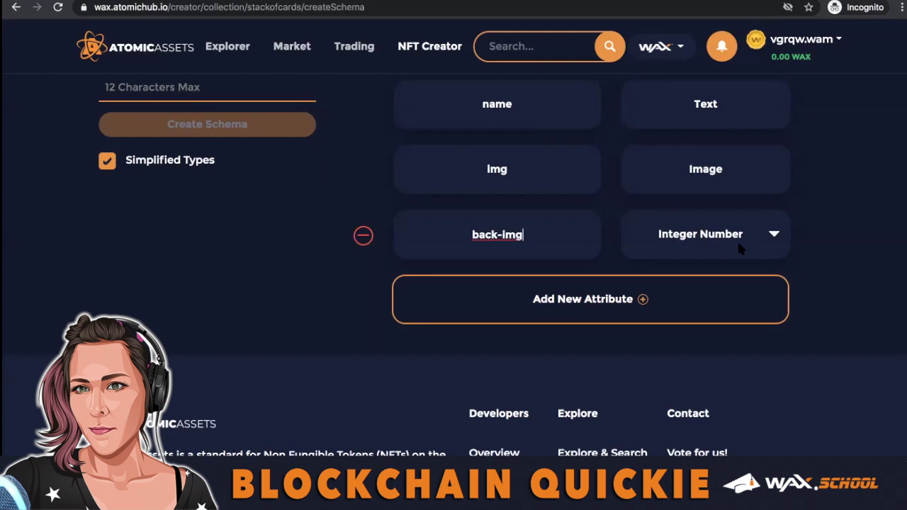
left_click(737, 240)
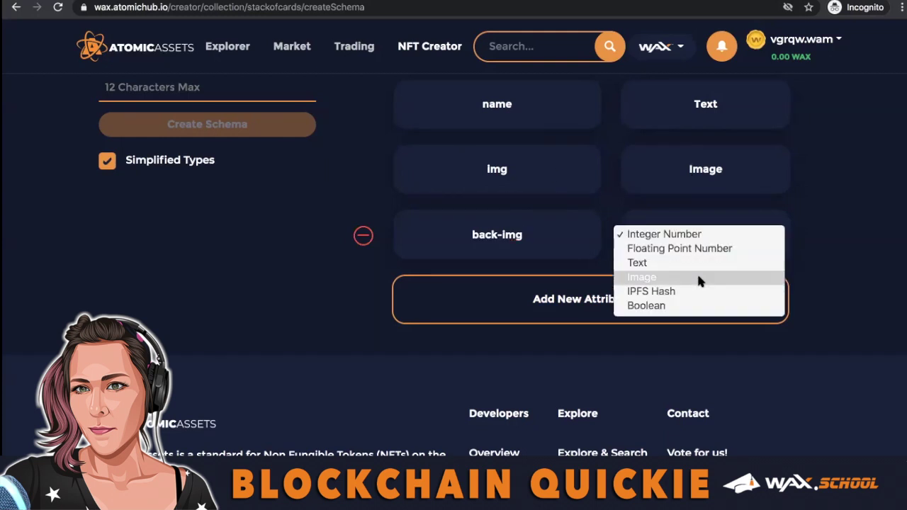
left_click(696, 272)
left_click(588, 301)
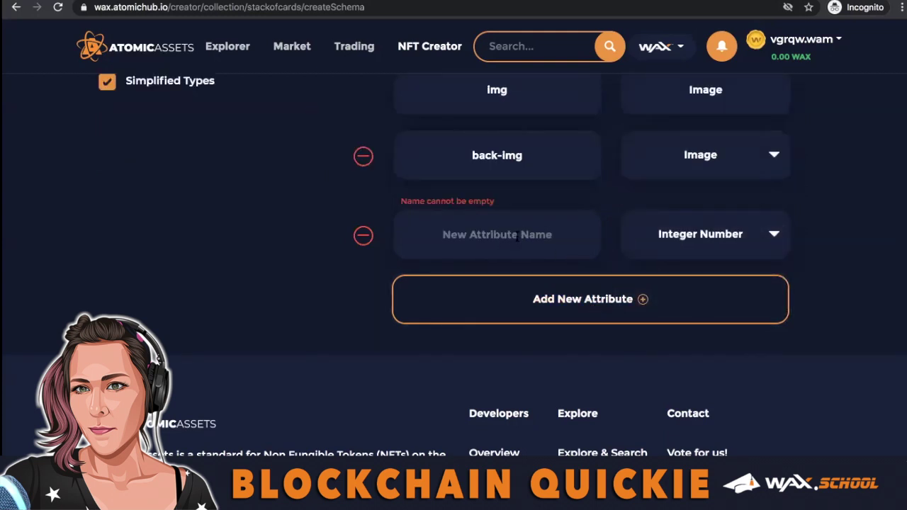
left_click(516, 239)
type("id")
Add rarity and court as Text attributes.
left_click(640, 297)
left_click(679, 234)
left_click(671, 264)
left_click(511, 241)
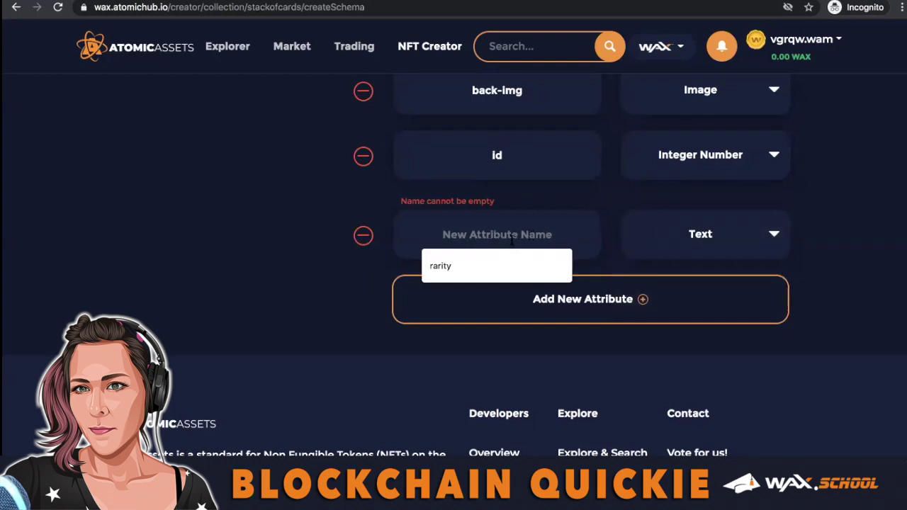
left_click(496, 265)
left_click(590, 301)
left_click(496, 235)
type("court")
left_click(698, 237)
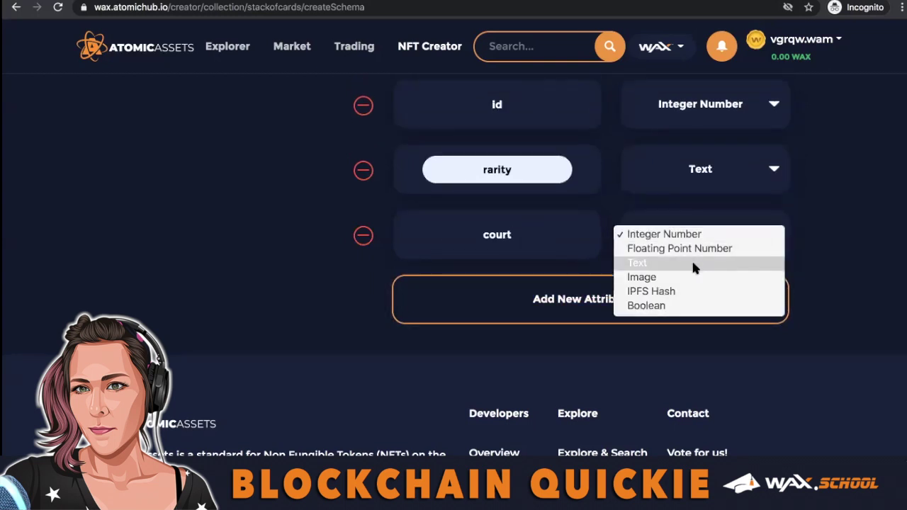
left_click(692, 263)
Add the suit, class and info attributes to the schema.
left_click(589, 301)
left_click(495, 235)
type("suit")
left_click(698, 237)
left_click(671, 264)
left_click(589, 301)
left_click(496, 234)
left_click(662, 327)
left_click(589, 362)
left_click(496, 298)
type("info")
left_click(758, 298)
left_click(637, 323)
Name the schema stackofcards and create it.
scroll(546, 377, "up", 5)
scroll(538, 358, "down", 3)
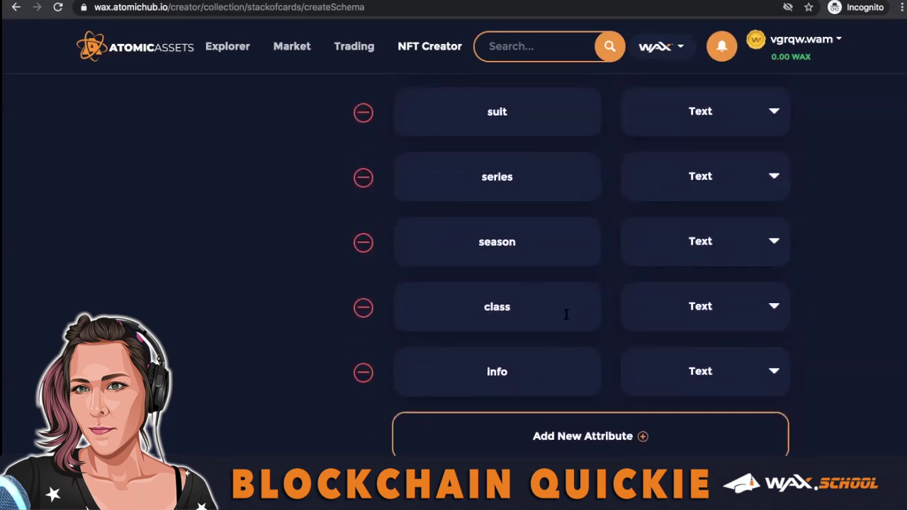
scroll(592, 366, "up", 10)
left_click(207, 267)
type("stackofcards")
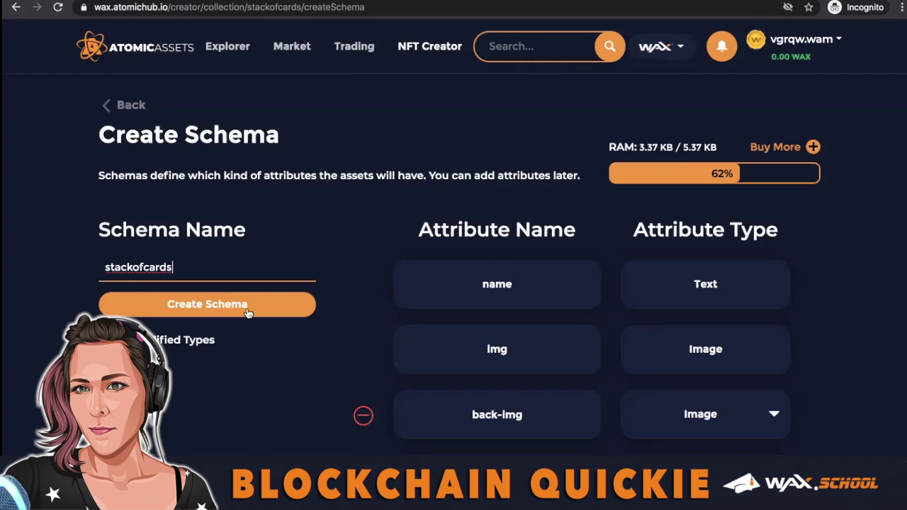
scroll(506, 294, "down", 6)
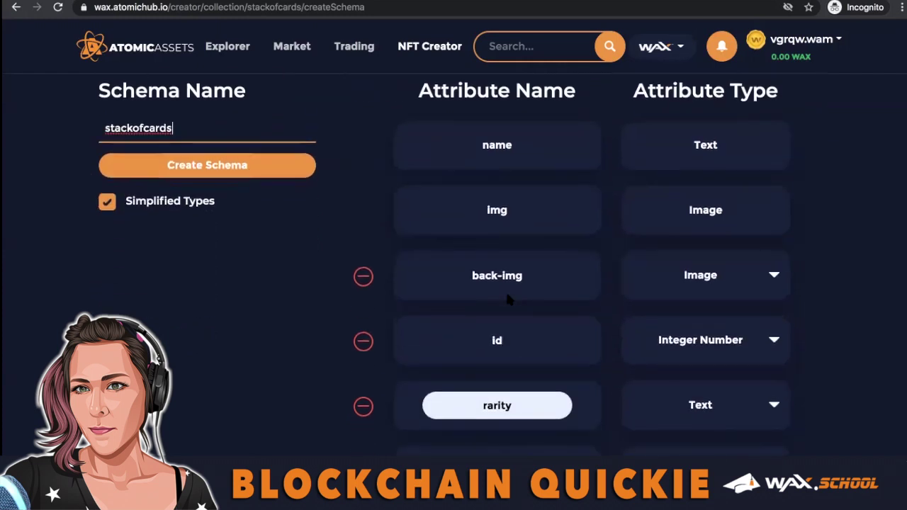
scroll(283, 319, "up", 6)
left_click(282, 311)
scroll(355, 314, "down", 10)
scroll(354, 314, "down", 5)
Start a new template and upload the front card image.
left_click(225, 256)
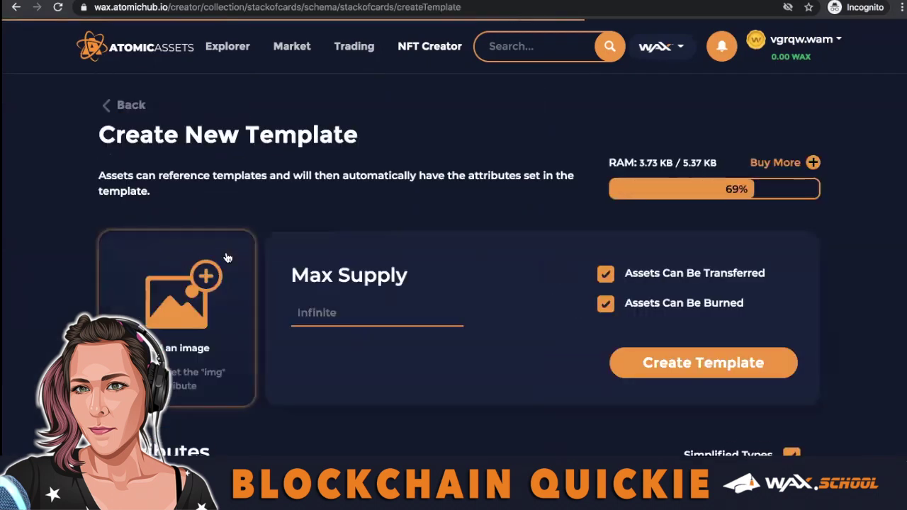
scroll(323, 323, "down", 2)
left_click(176, 269)
left_click(172, 237)
left_click(830, 308)
Enter the Ace of Spades values: id 1, gold, ace, spades, first, pre, class a.
scroll(830, 309, "down", 4)
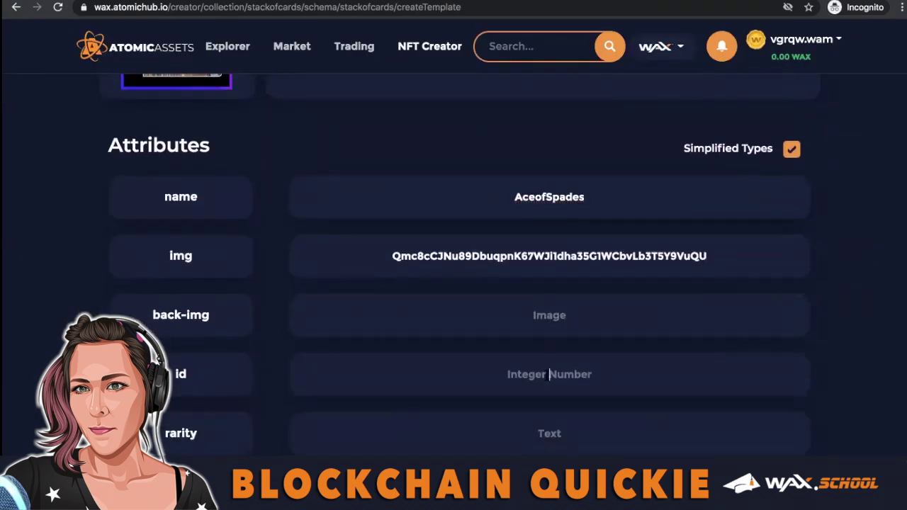
scroll(549, 374, "down", 5)
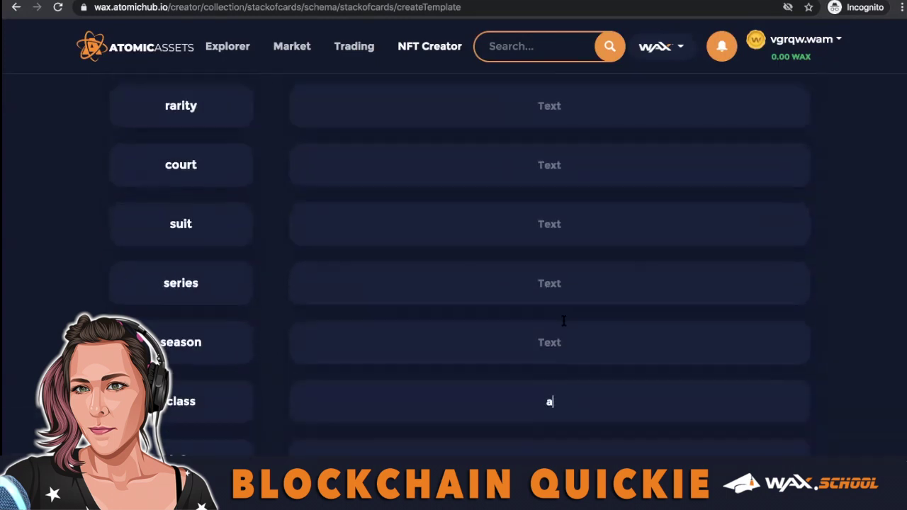
scroll(548, 308, "up", 1)
left_click(548, 263)
type("1")
scroll(549, 298, "up", 1)
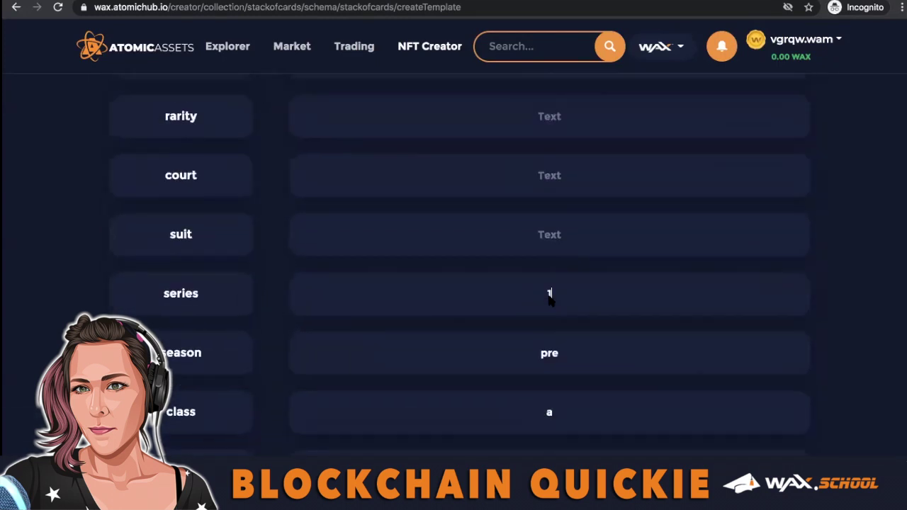
scroll(526, 354, "up", 1)
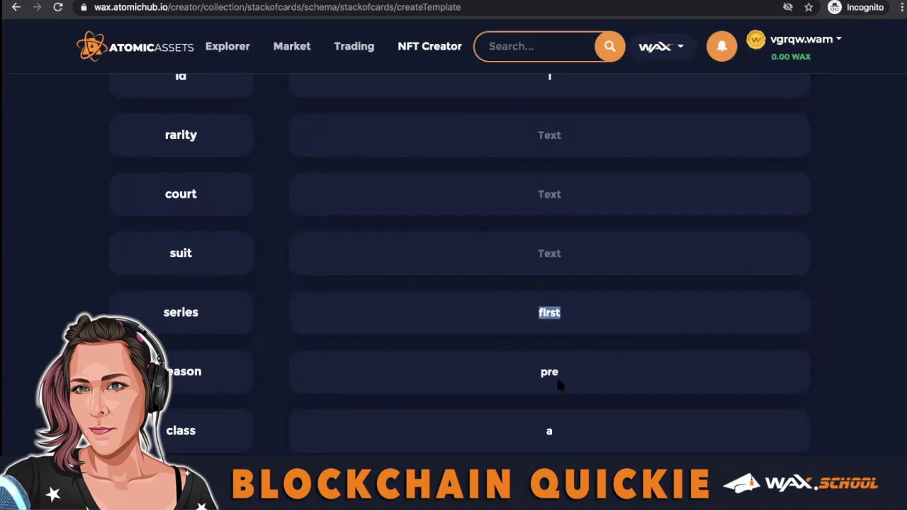
scroll(557, 383, "up", 2)
key("shift+Tab")
key("shift+Tab")
type("a")
key("shift+Tab")
type("gold")
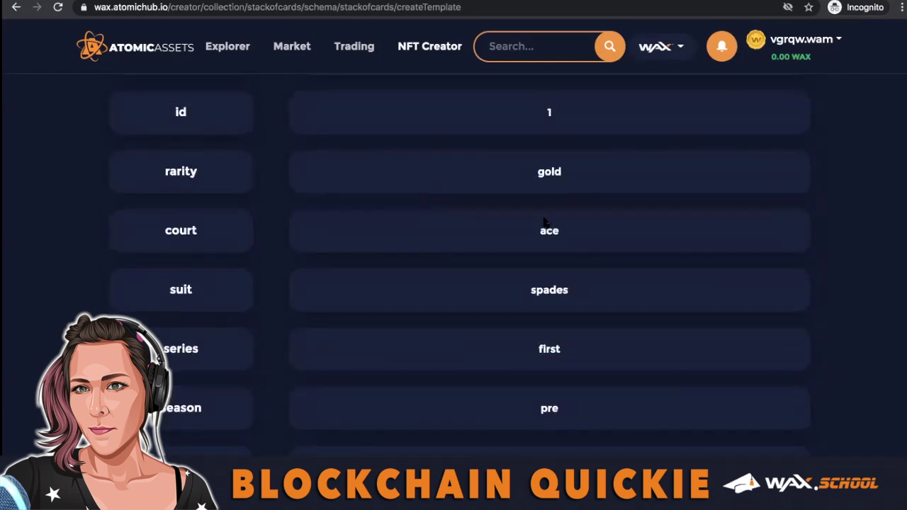
scroll(549, 234, "up", 3)
scroll(556, 269, "down", 8)
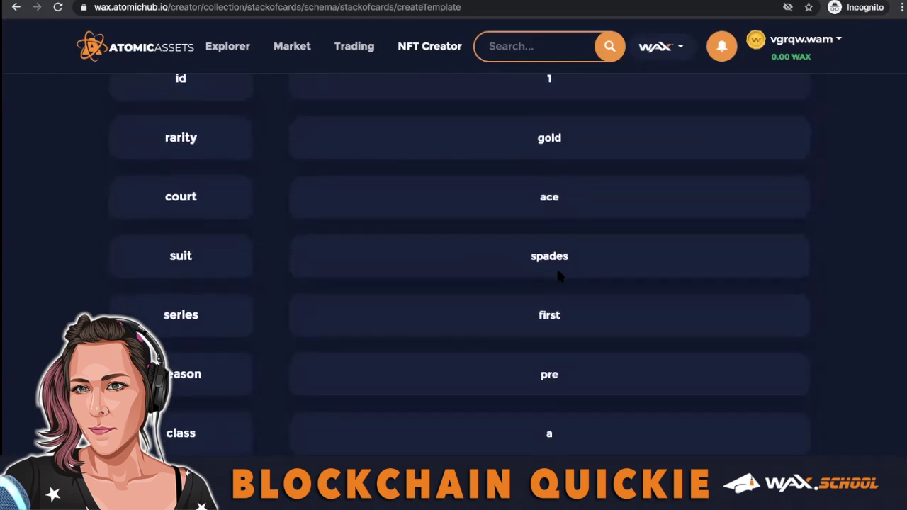
Name the template AceofSpades, paste the description and add the dark-history sentence.
type("AceofSpades")
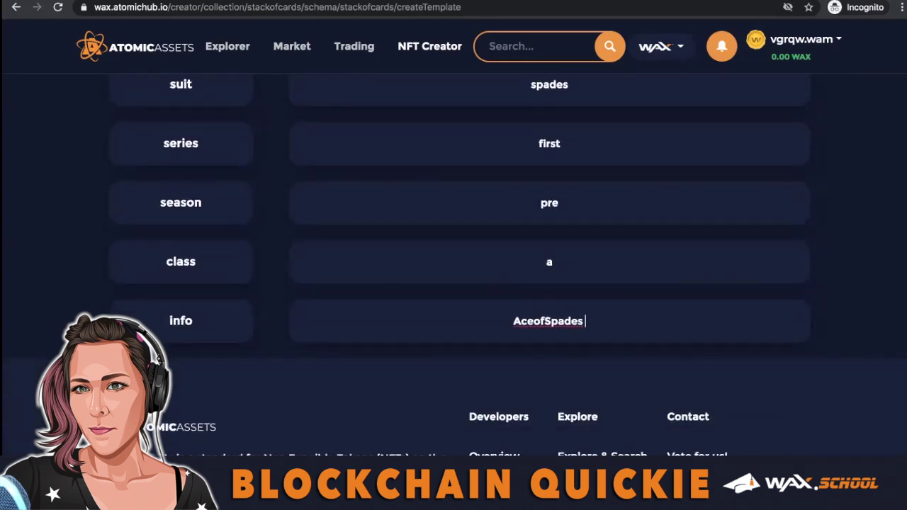
key("super+v")
type("a symbol of good luck and good fortune.")
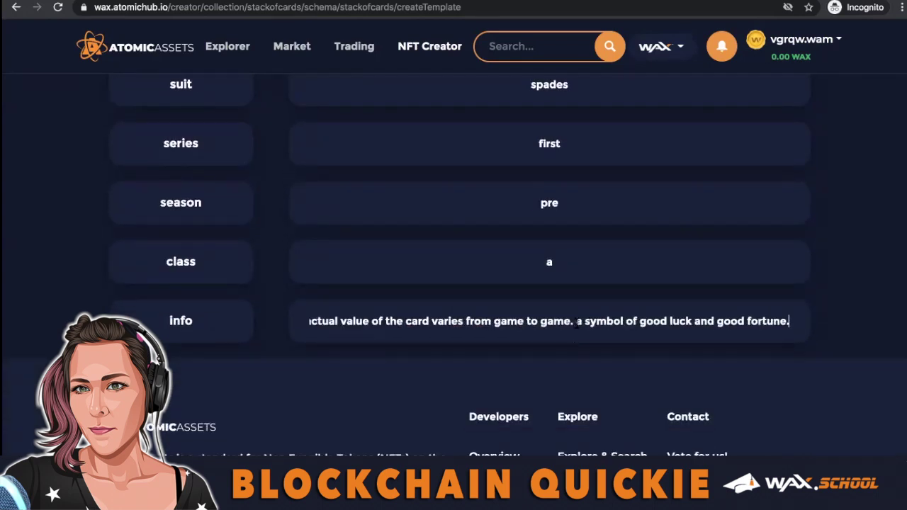
key("BackSpace")
type("but with a history of")
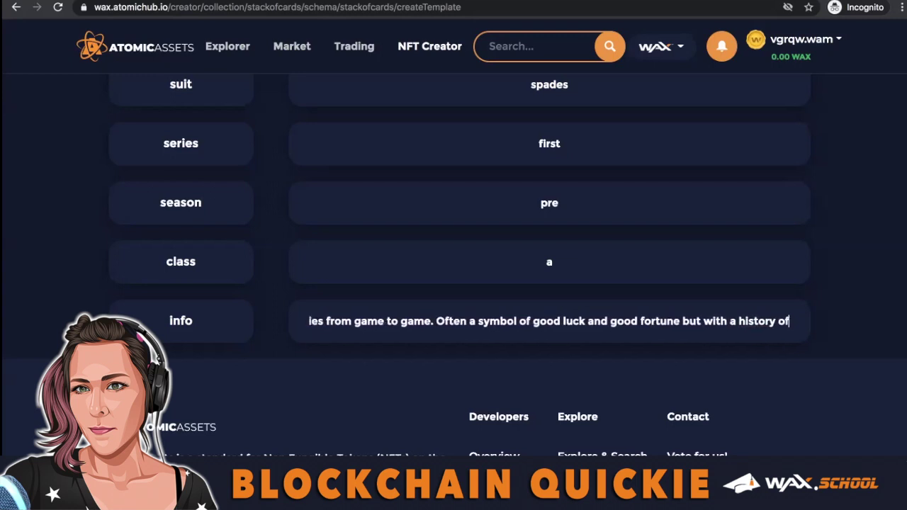
key("BackSpace")
key("BackSpace")
key("BackSpace")
key("BackSpace")
key("BackSpace")
key("BackSpace")
key("BackSpace")
key("BackSpace")
key("BackSpace")
key("BackSpace")
key("BackSpace")
type("dark history as this card Trumps even")
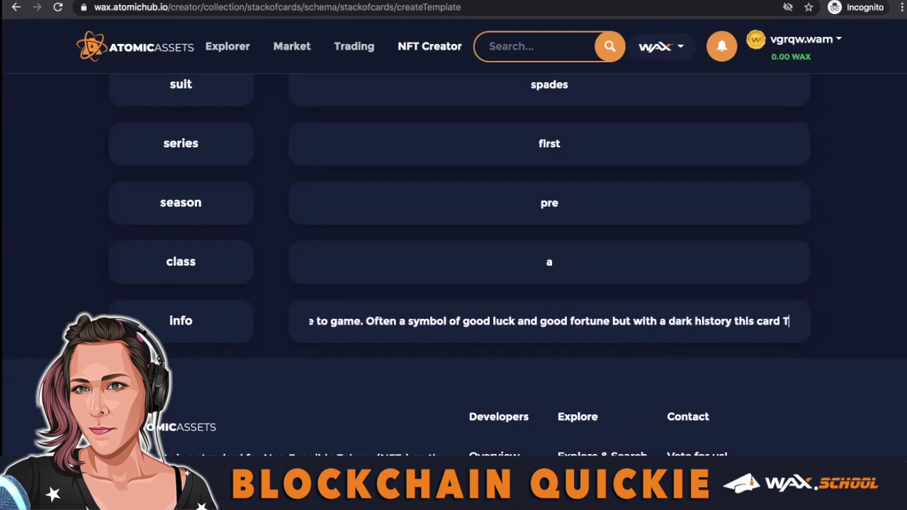
type(" Kings and Queens.")
Append the hidden-truth sentence ending 'the veil of illusion' and lowercase 'The'.
left_click(627, 321)
type("as")
key("End")
type("Some say it is the spirit representing the hidden truth that lies behind the veil of illusion in our earthly experience.")
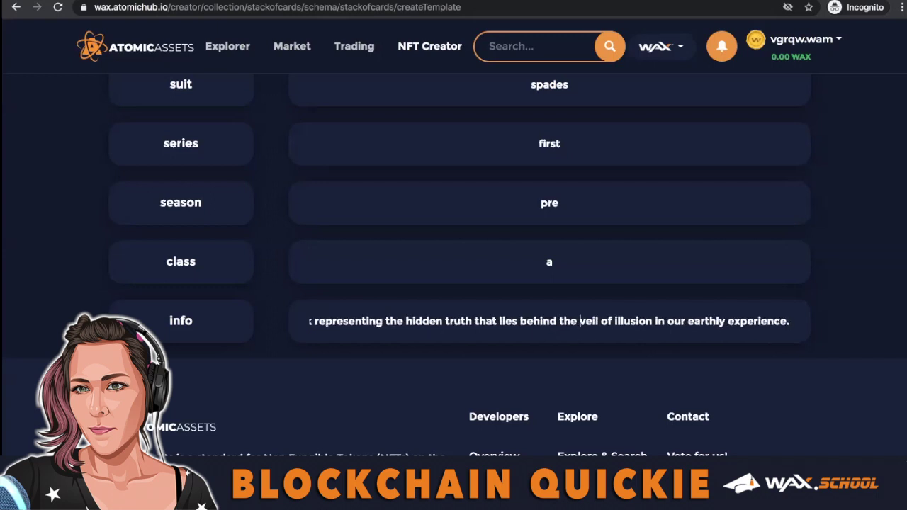
key("alt+Left")
key("alt+Left")
key("alt+Left")
key("alt+Left")
key("alt+Left")
key("alt+Left")
key("alt+Left")
key("alt+Left")
key("alt+Left")
key("alt+Left")
key("alt+Left")
key("alt+Left")
key("alt+Left")
key("alt+Left")
key("alt+Left")
key("alt+Left")
key("alt+Left")
key("alt+Left")
key("alt+Left")
key("alt+Left")
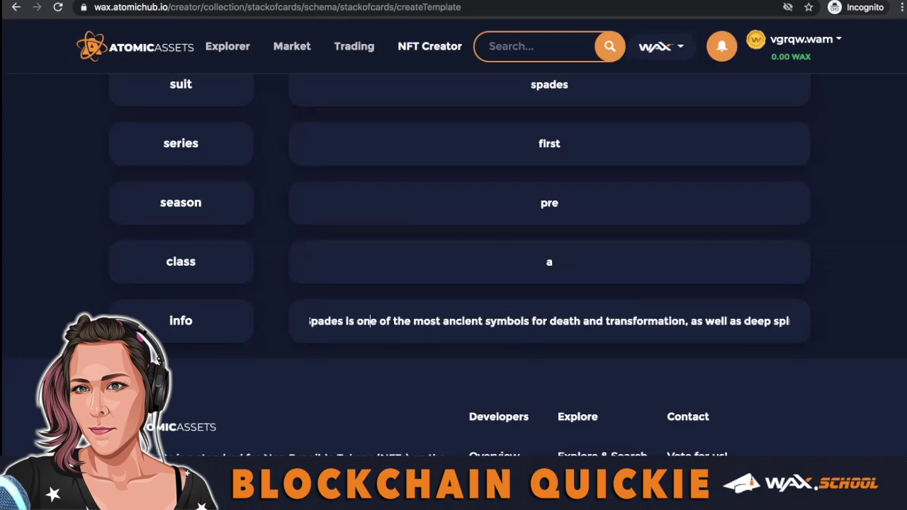
key("BackSpace")
type("t")
key("Right")
key("Right")
key("Right")
key("Right")
key("Right")
key("Right")
key("Right")
key("Right")
key("Right")
key("Right")
key("Right")
key("Right")
key("Right")
key("Right")
key("Right")
key("Right")
key("Right")
key("Right")
key("Right")
key("Right")
key("alt+Right")
key("alt+Right")
key("alt+Right")
key("alt+Right")
key("alt+Right")
key("alt+Right")
key("alt+Right")
key("alt+Right")
key("alt+Right")
key("alt+Right")
key("alt+Right")
key("alt+Right")
key("alt+Right")
key("alt+Right")
key("alt+Right")
key("alt+Right")
key("alt+Right")
key("alt+Right")
key("alt+Right")
key("alt+Right")
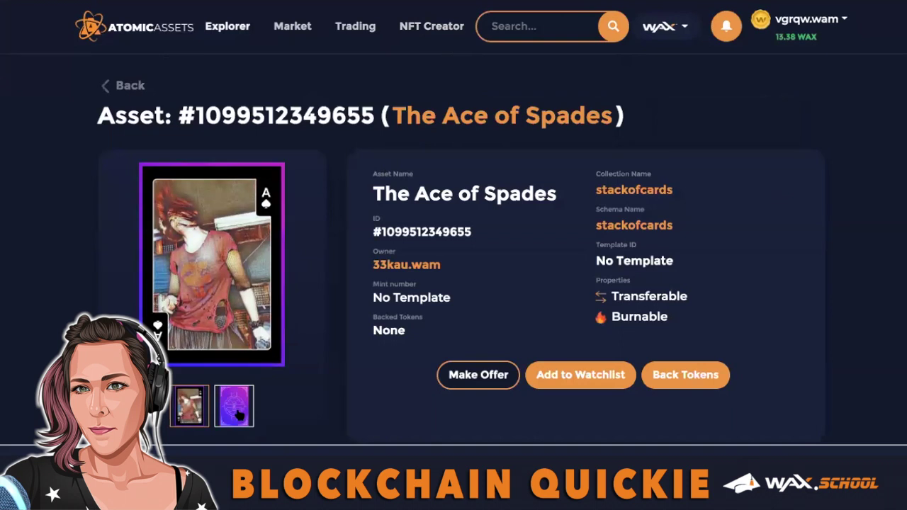
Select the back-img IPFS hash in template #19701's immutable data.
scroll(238, 415, "down", 1)
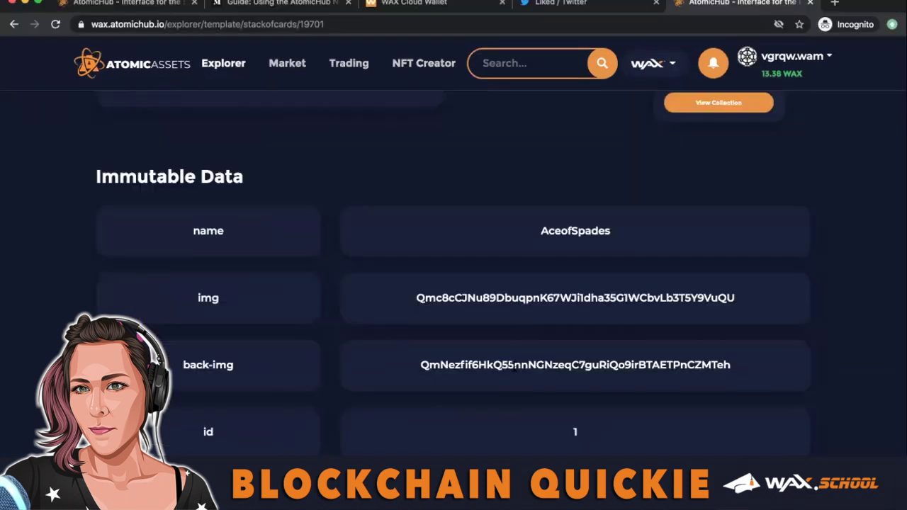
double_click(513, 365)
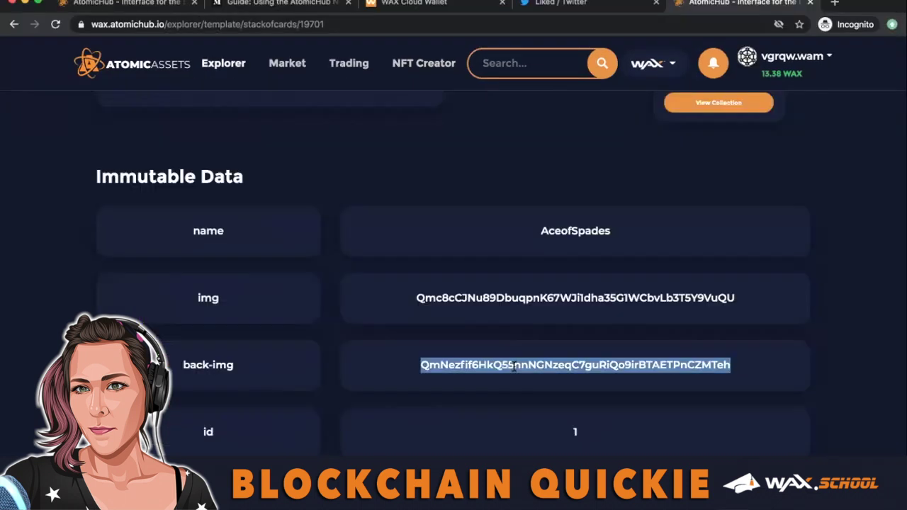
scroll(513, 365, "up", 5)
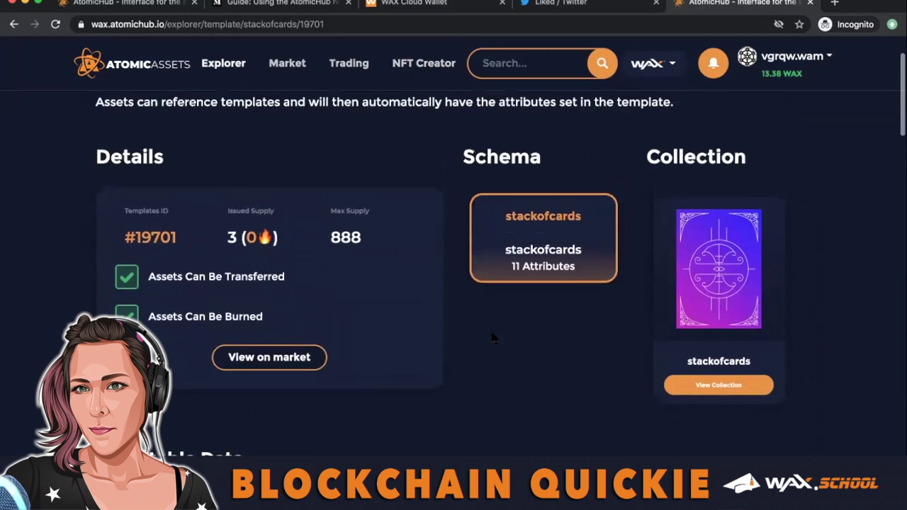
scroll(494, 337, "down", 1)
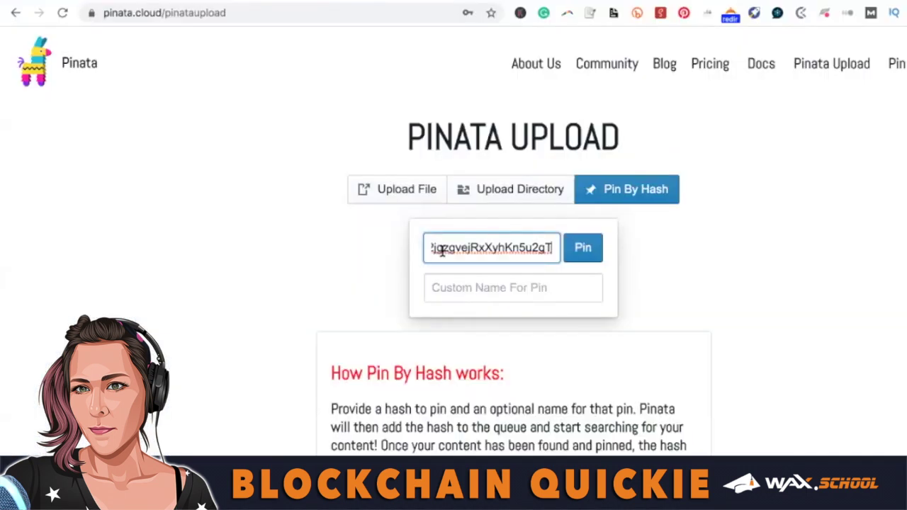
Pin the card-back hash under the name 'AET NFT back'.
left_click(476, 286)
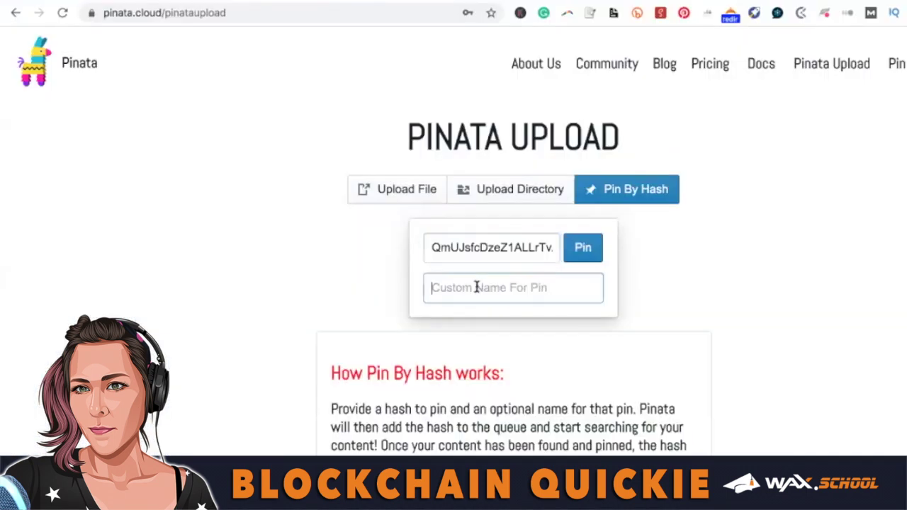
type("AET")
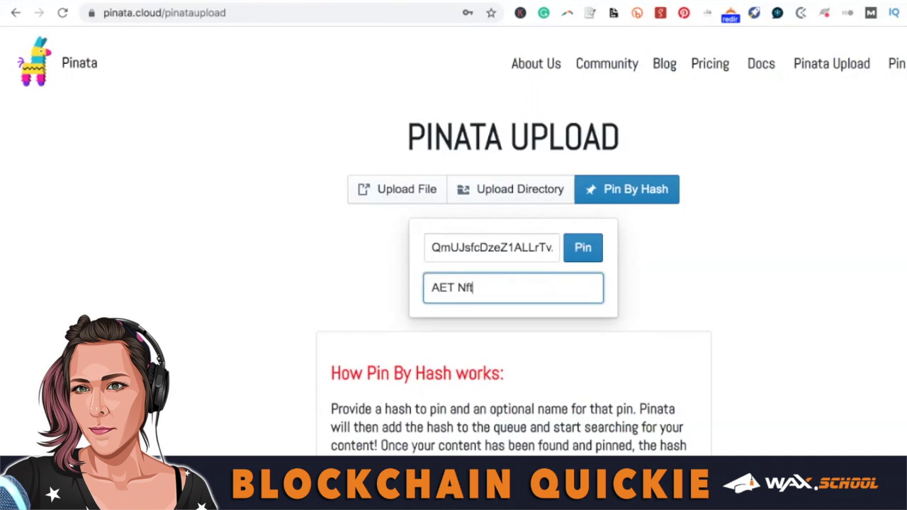
type(" NFT back")
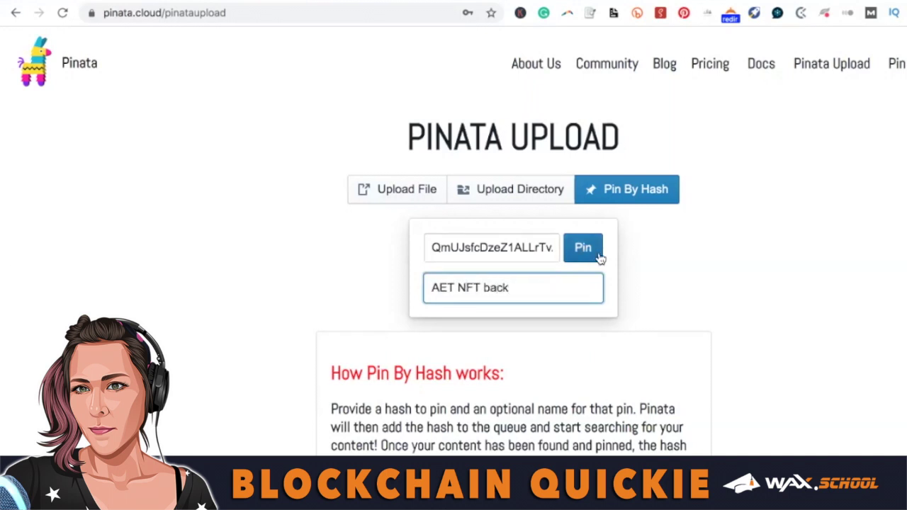
left_click(585, 249)
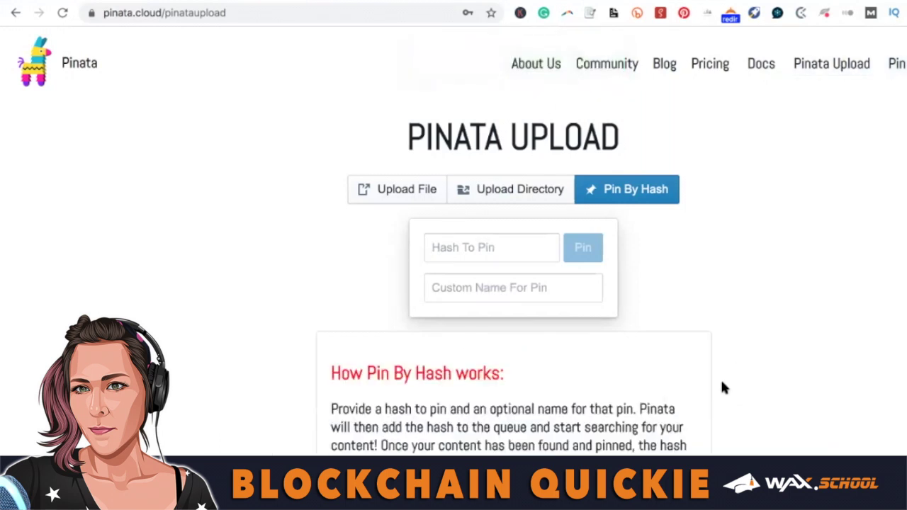
Open the newest pinned hash's image from Pin Explorer and select its address.
scroll(720, 384, "down", 1)
left_click(894, 47)
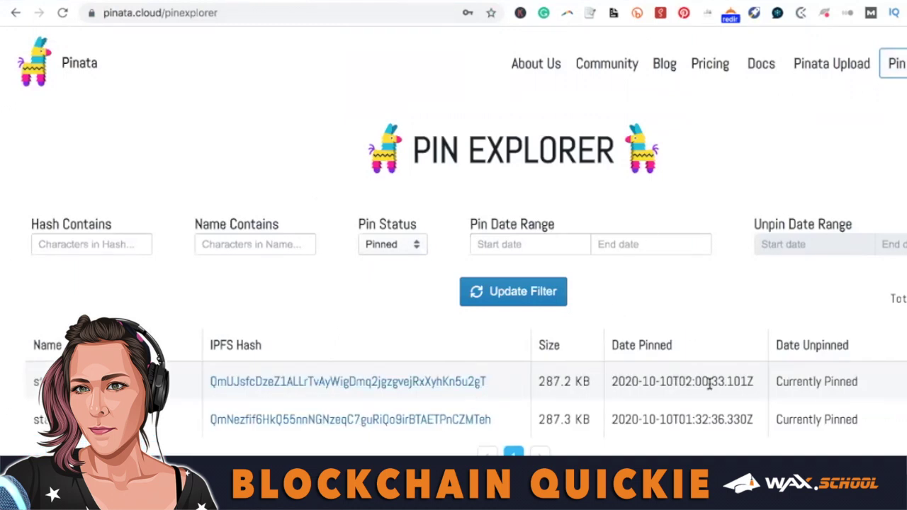
left_click(399, 391)
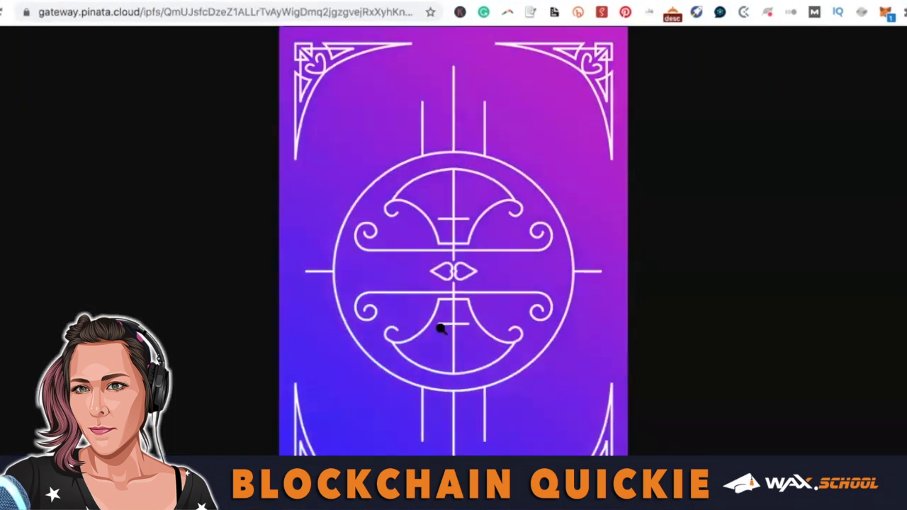
left_click_drag(166, 11, 385, 35)
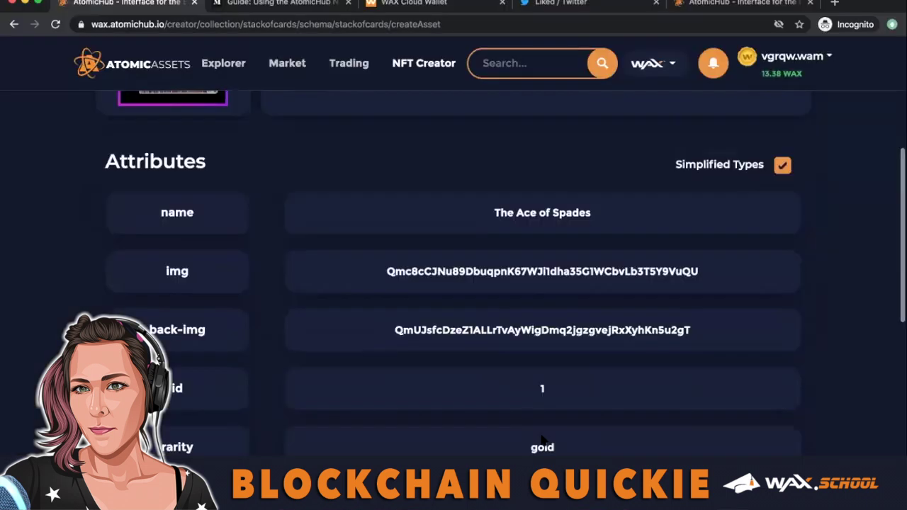
scroll(540, 439, "down", 2)
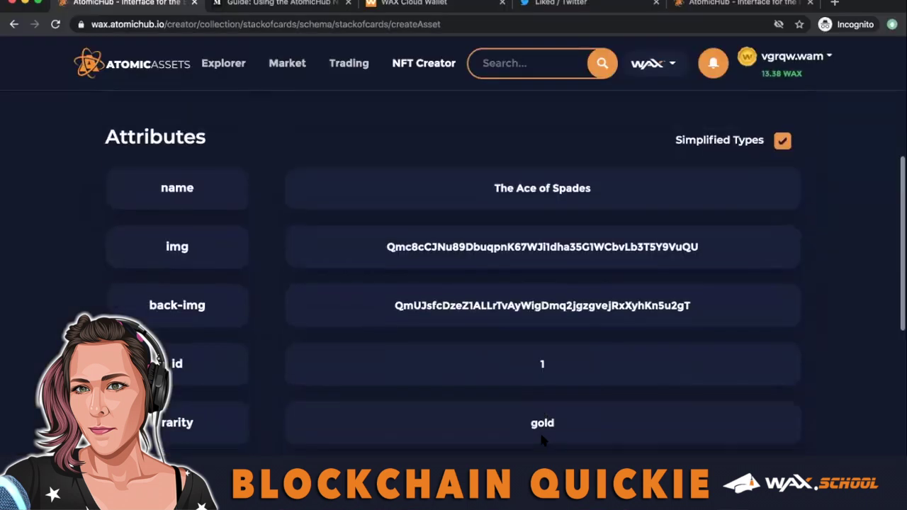
scroll(540, 437, "down", 1)
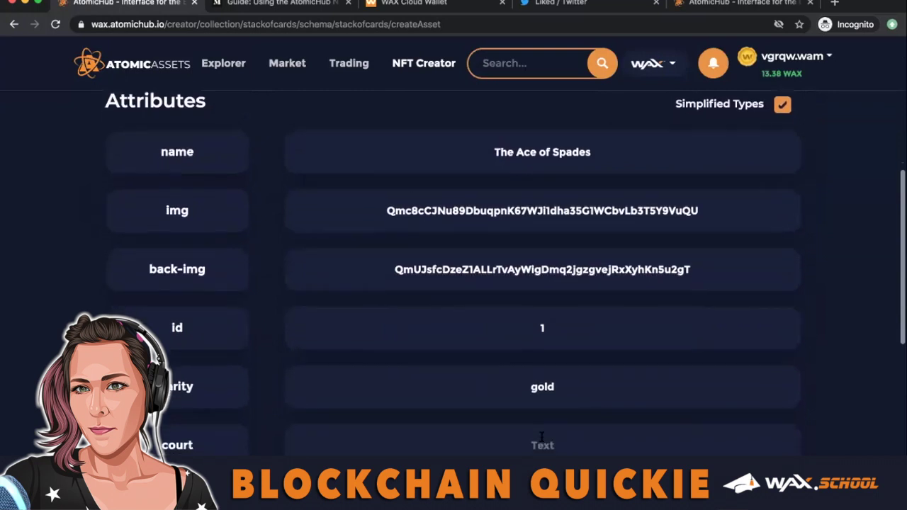
left_click(540, 436)
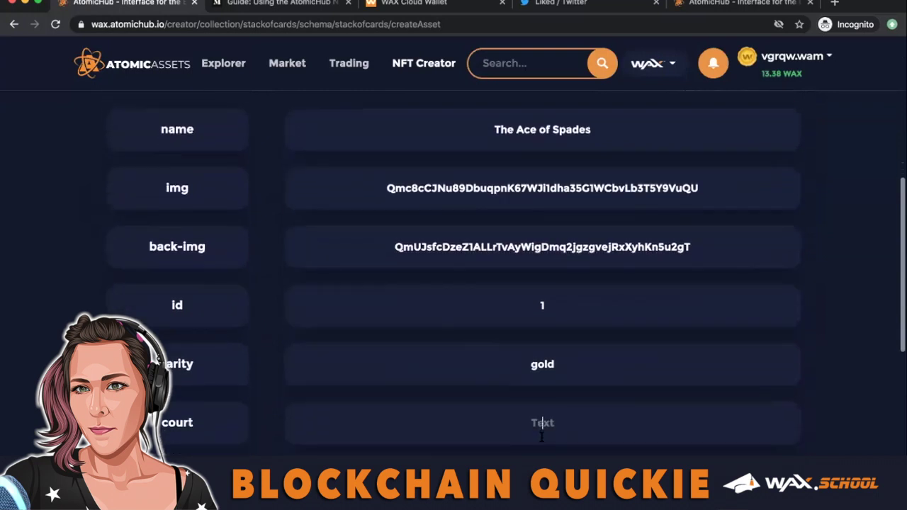
scroll(540, 437, "down", 1)
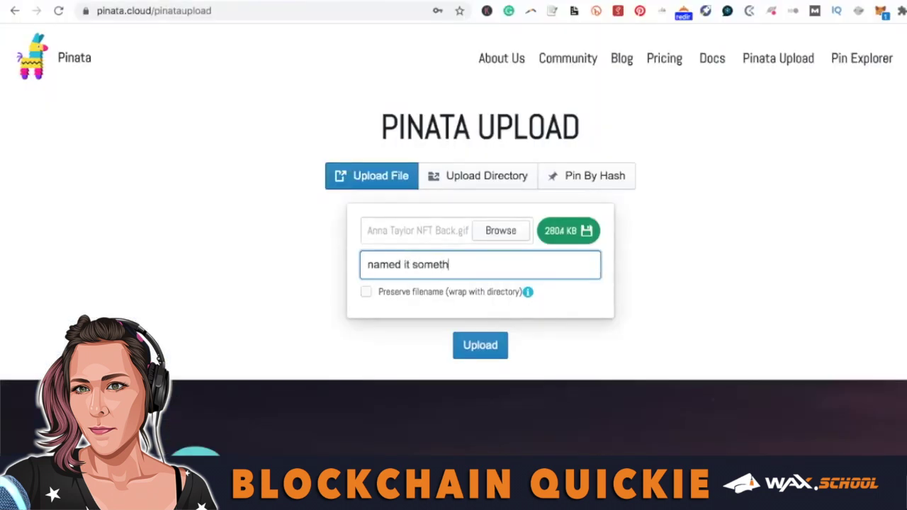
Tick Preserve filename, clear the custom pin name, and open the older pinned hash.
left_click(366, 292)
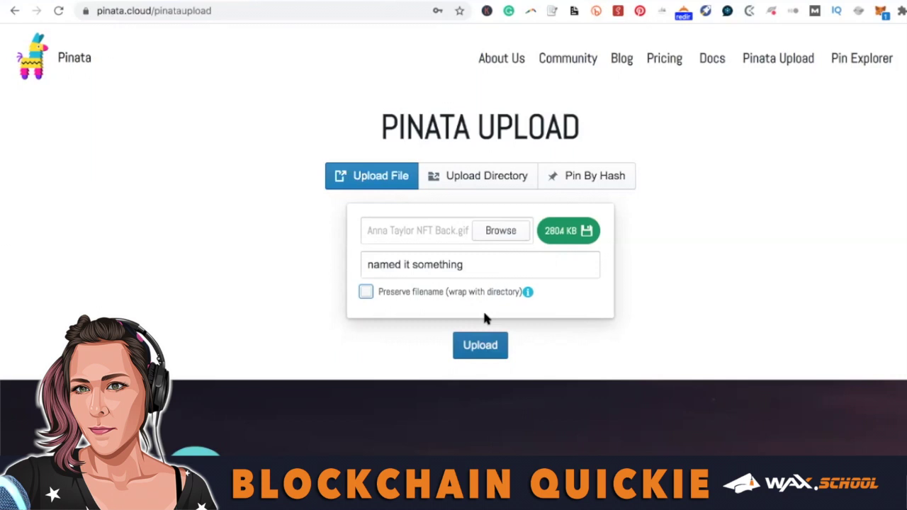
left_click_drag(472, 262, 339, 272)
key("BackSpace")
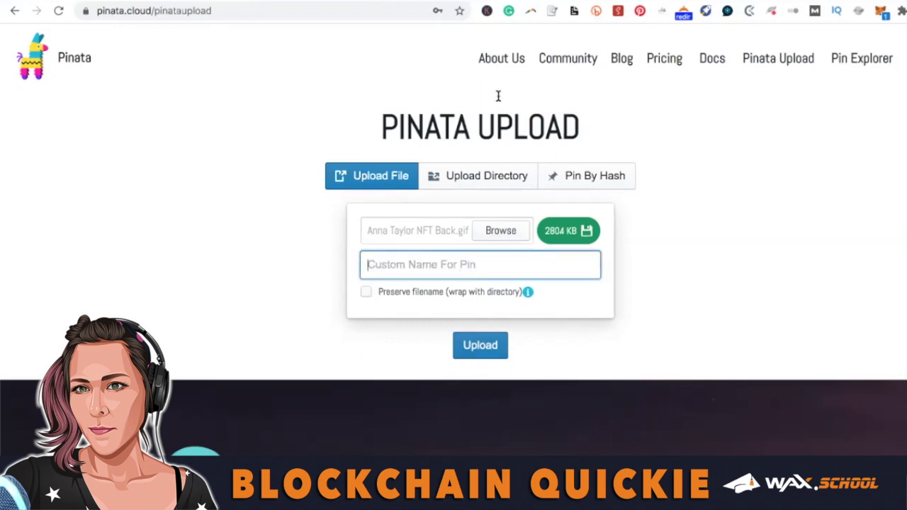
left_click(837, 58)
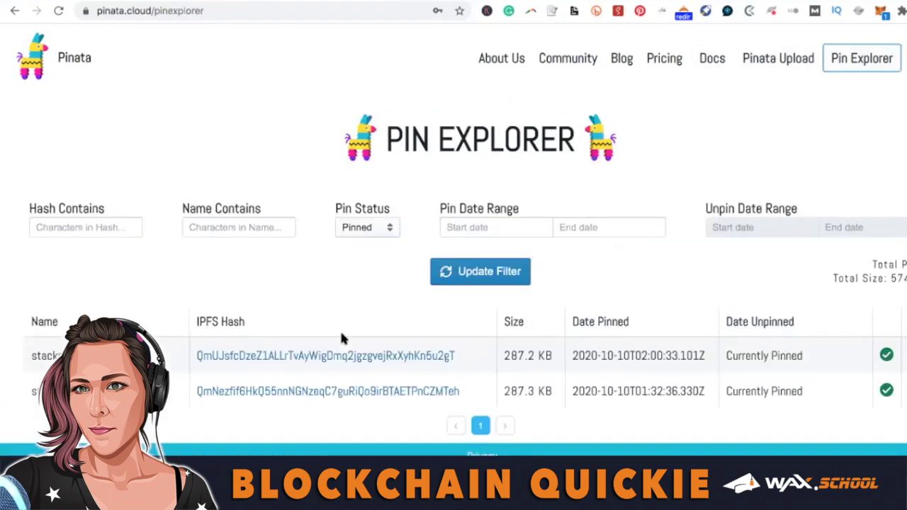
left_click(267, 393)
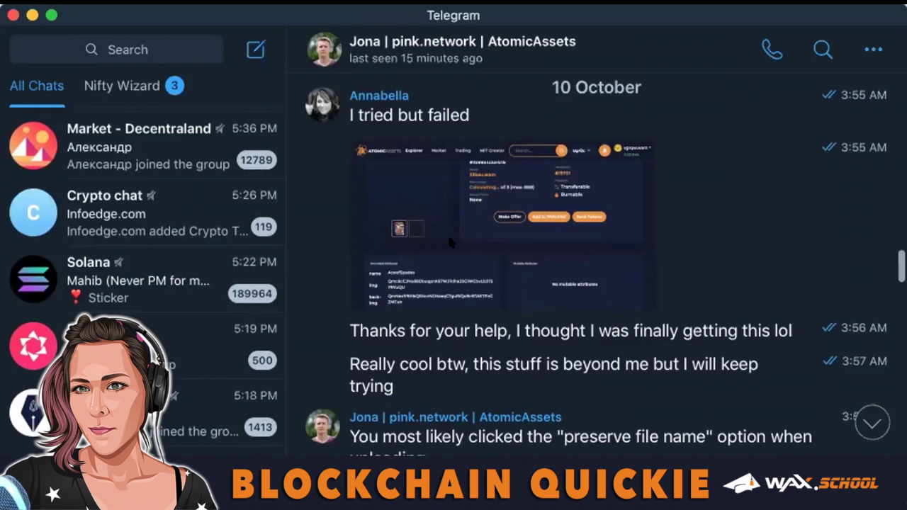
scroll(573, 352, "down", 5)
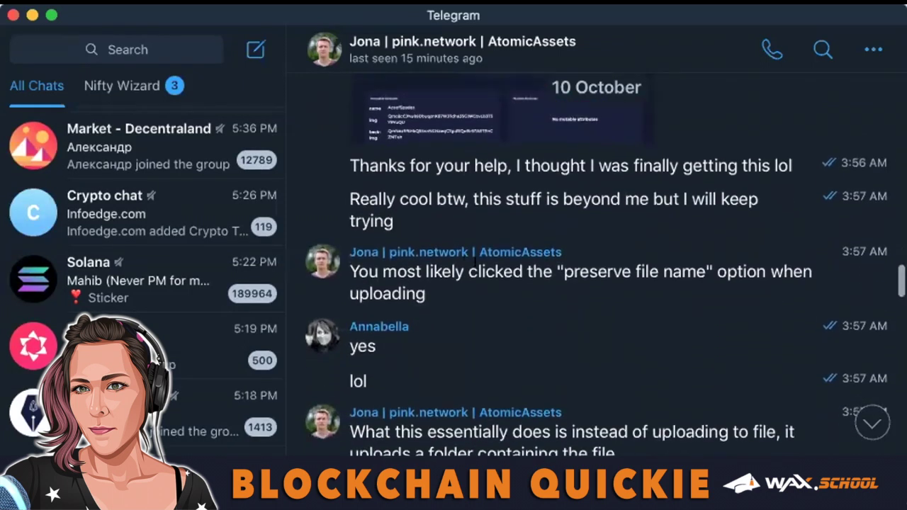
left_click_drag(557, 271, 812, 300)
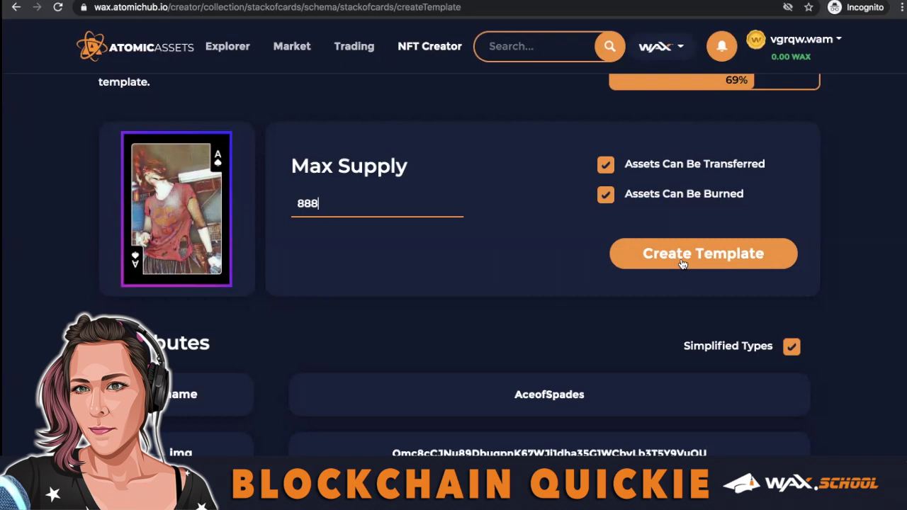
Submit the AceofSpades template and close the success message.
scroll(678, 257, "down", 4)
scroll(678, 257, "down", 5)
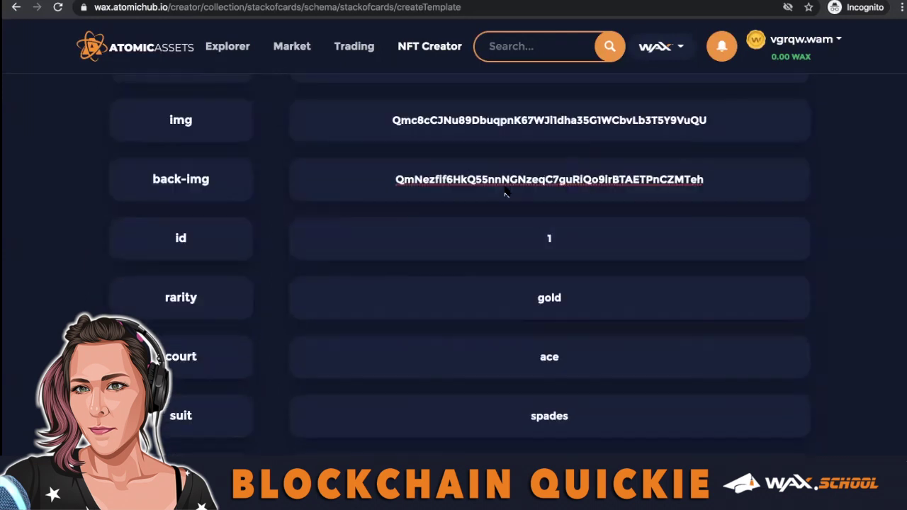
scroll(637, 340, "up", 15)
left_click(637, 354)
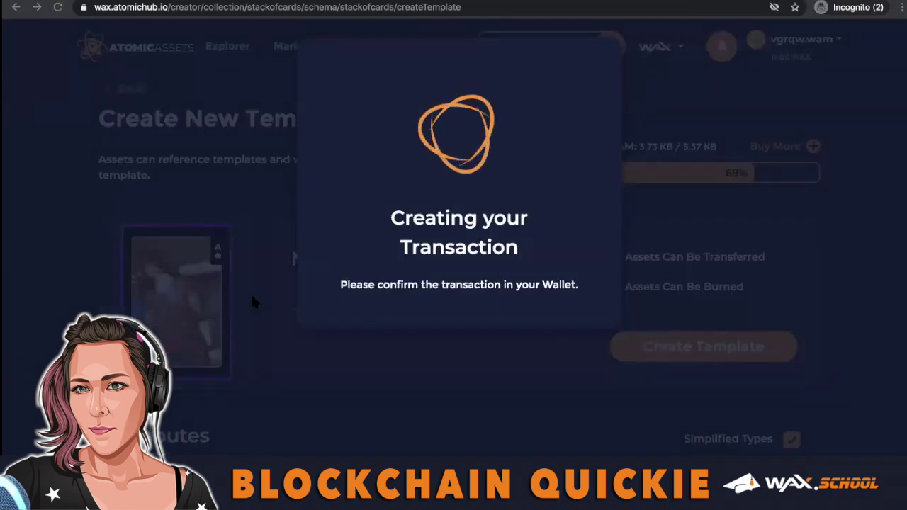
left_click(451, 321)
Open the stackofcards schema and view template #19701 AceofSpades.
scroll(371, 163, "down", 4)
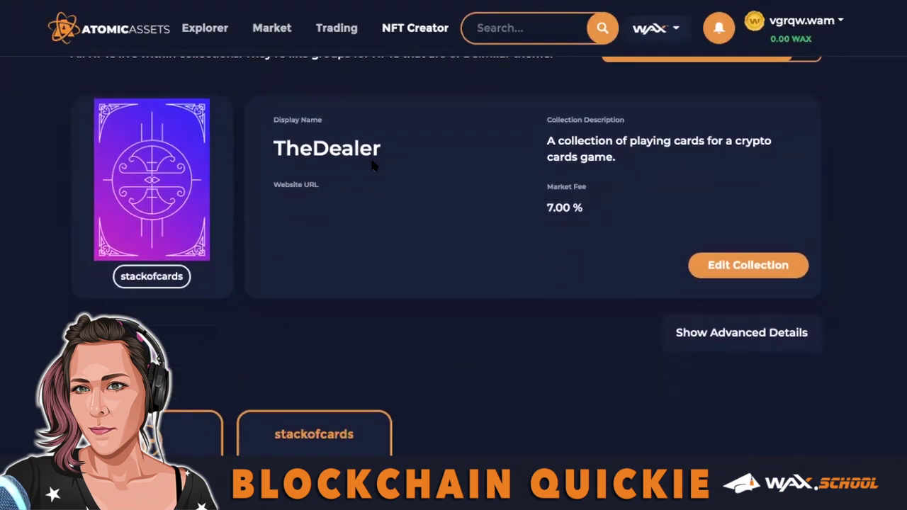
scroll(361, 269, "down", 1)
left_click(359, 223)
scroll(330, 227, "down", 10)
mouse_move(364, 338)
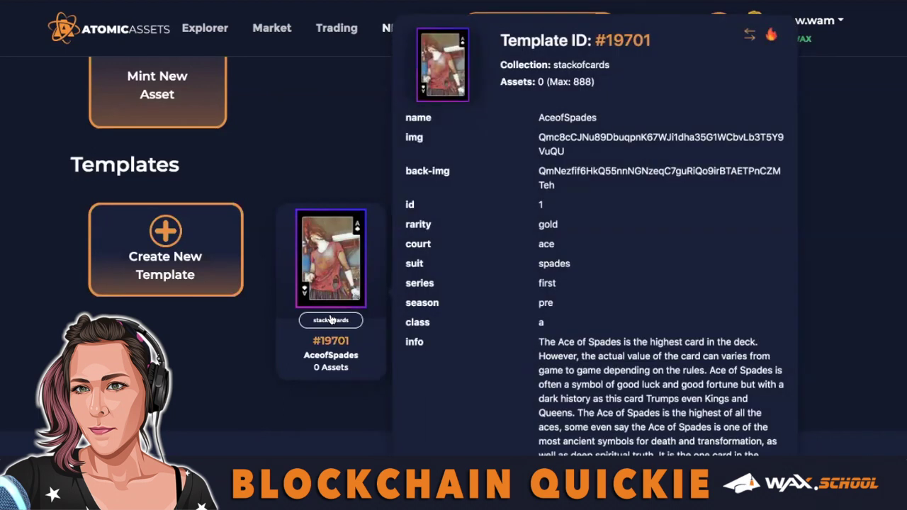
scroll(190, 162, "up", 1)
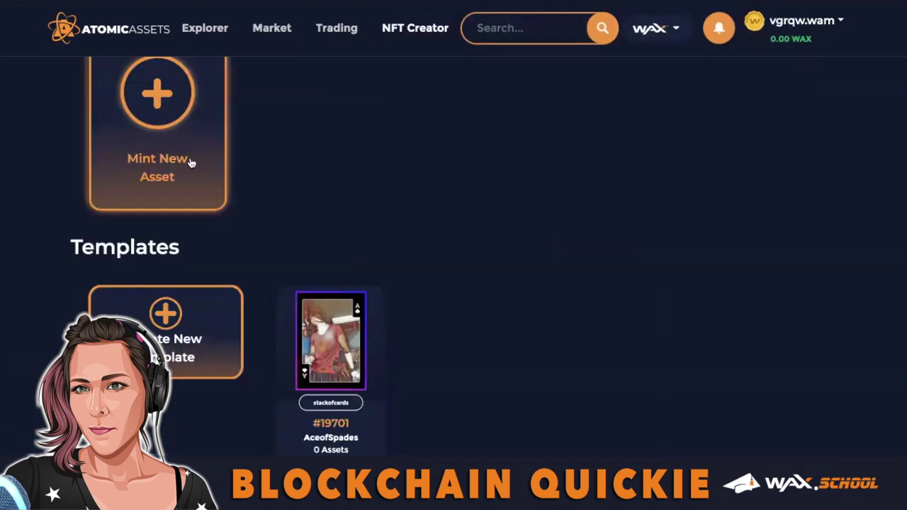
Start a new mint from the AceofSpades template #19701 with the recipient account pasted as asset owner.
left_click(170, 140)
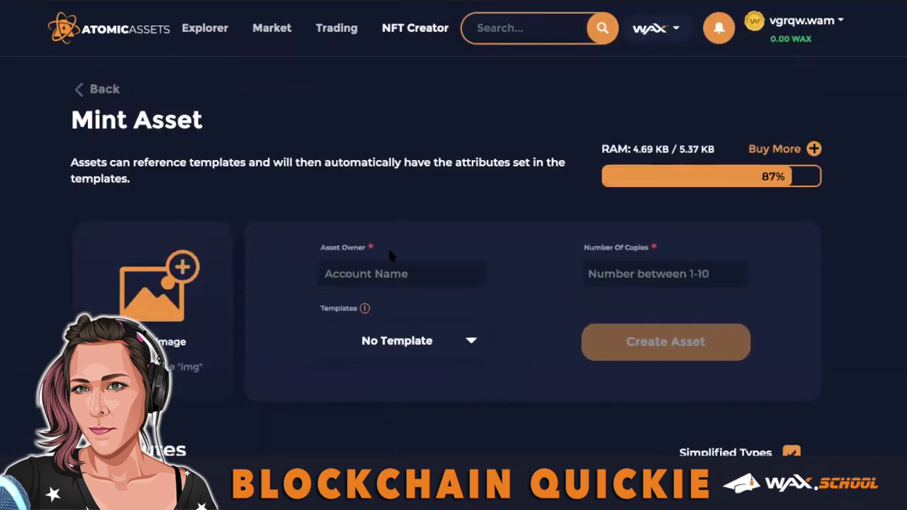
left_click(405, 344)
left_click(404, 354)
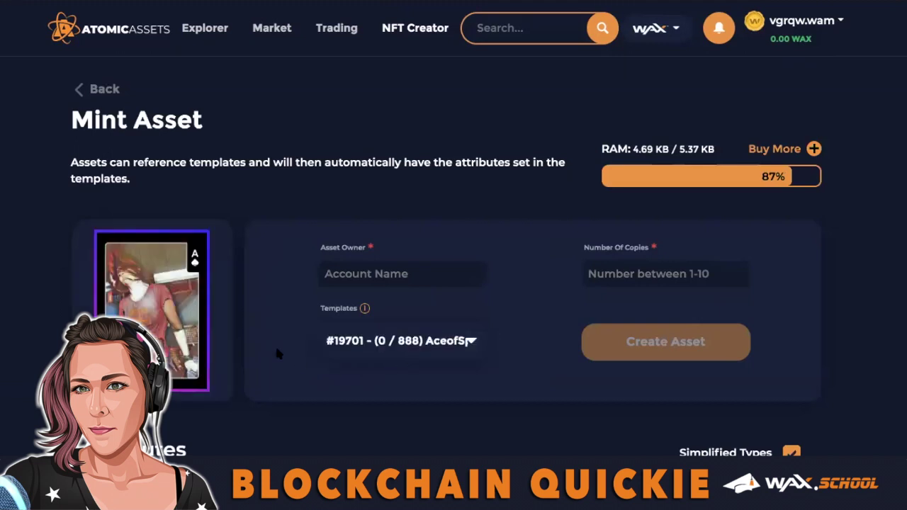
scroll(257, 337, "down", 1)
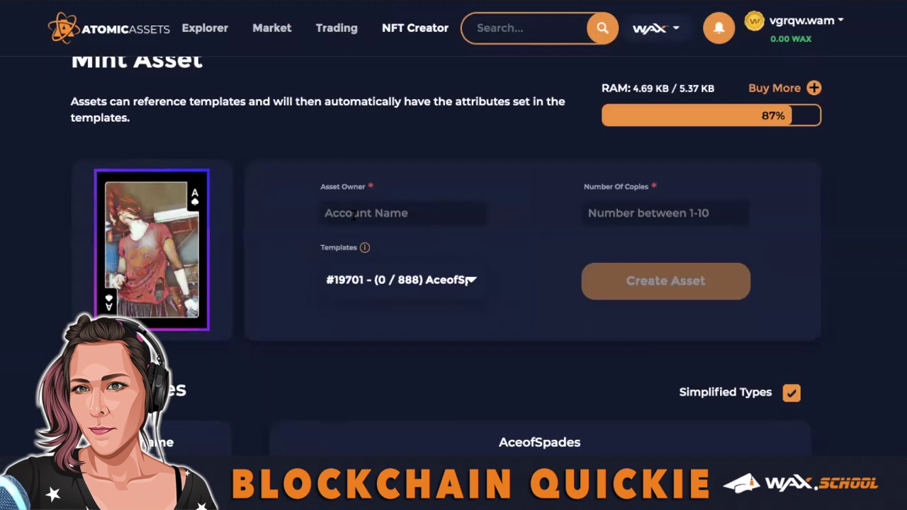
type("33kau.wam")
key("Tab")
Set 3 copies, create the AceofSpades assets and close the success confirmation.
type("3")
left_click(621, 357)
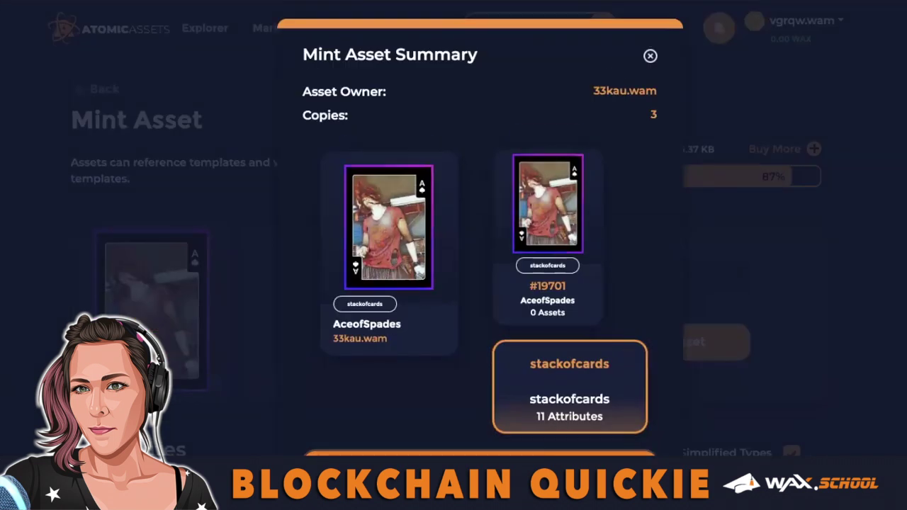
left_click(446, 300)
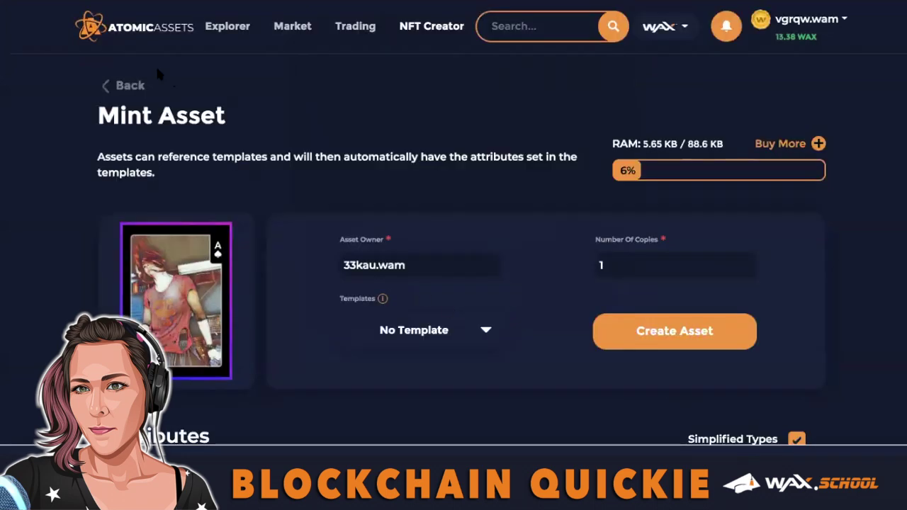